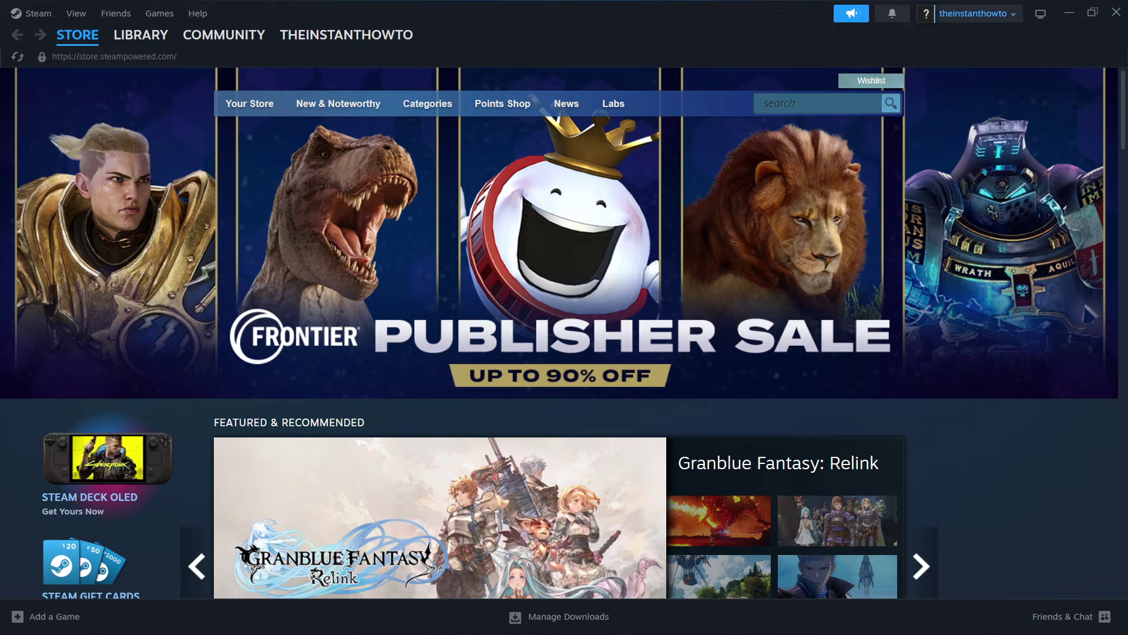
- Go from Google's 'steam' results to the Install Steam page at store.steampowered.com/about
{"action": "key", "text": "alt+Tab"}
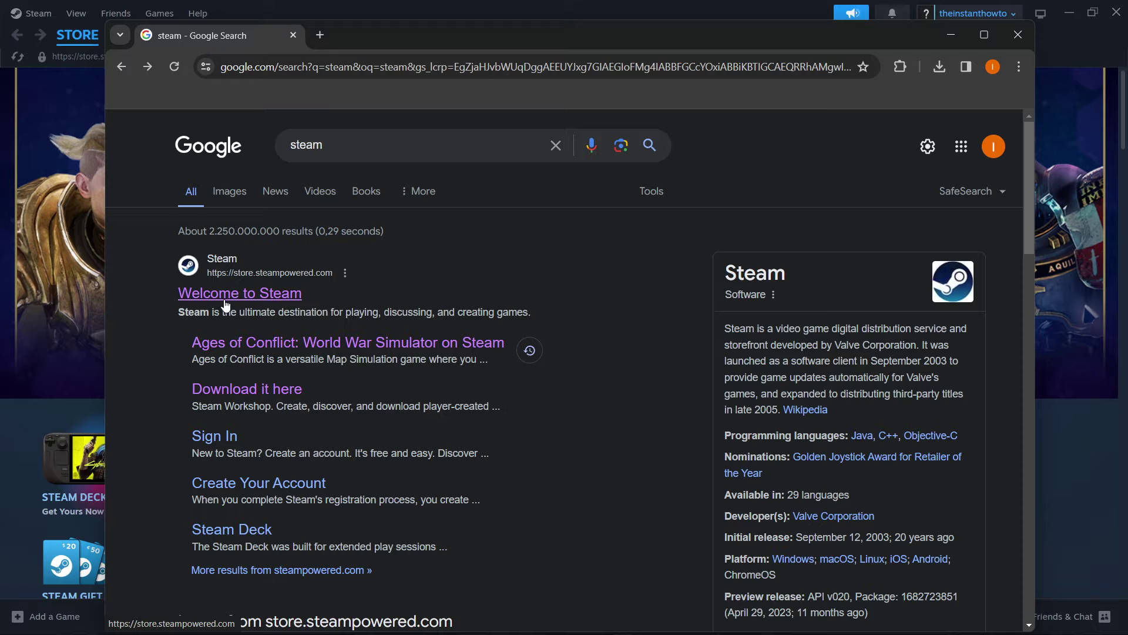
{"action": "left_click", "coordinate": [225, 301]}
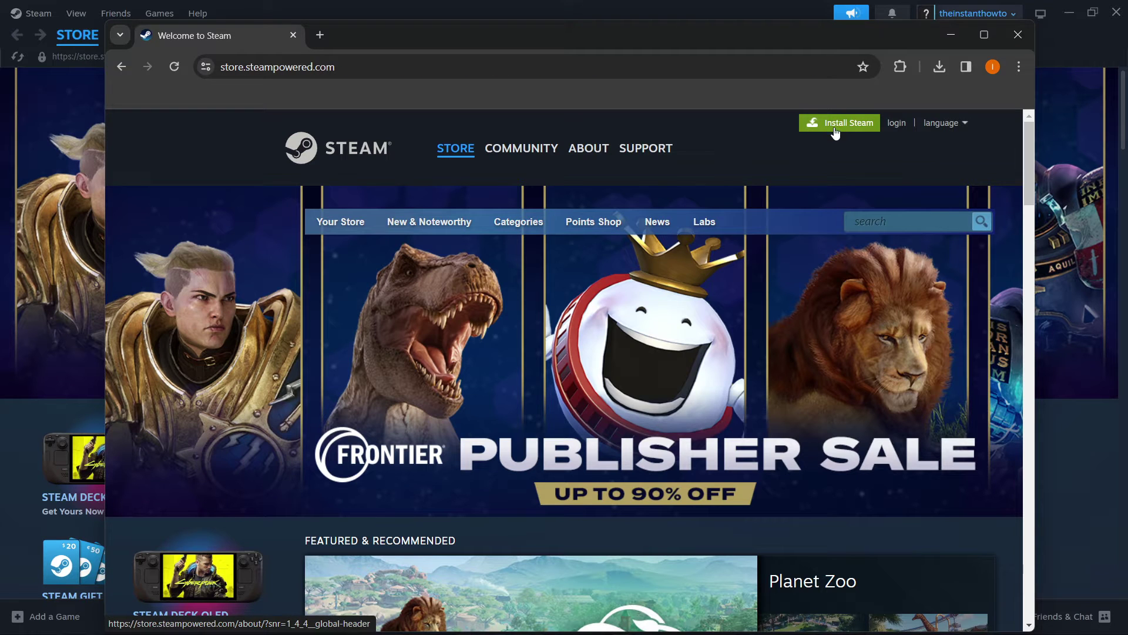
{"action": "left_click", "coordinate": [850, 130]}
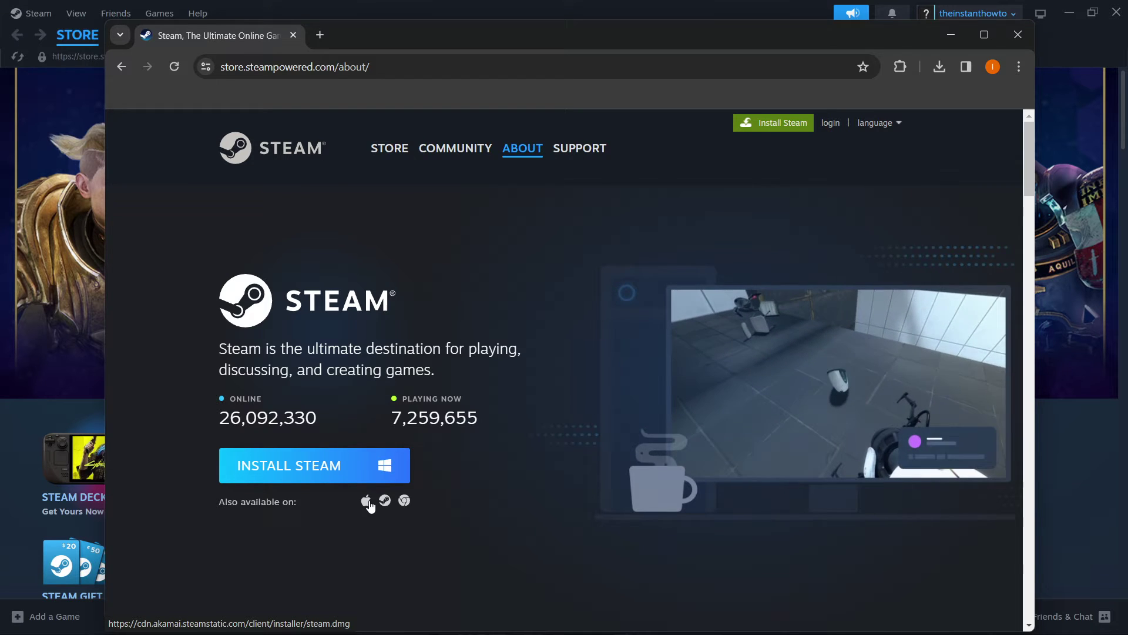
- Download SteamSetup.exe, keep English and the default destination folder, then close Steam Setup
{"action": "left_click", "coordinate": [315, 479]}
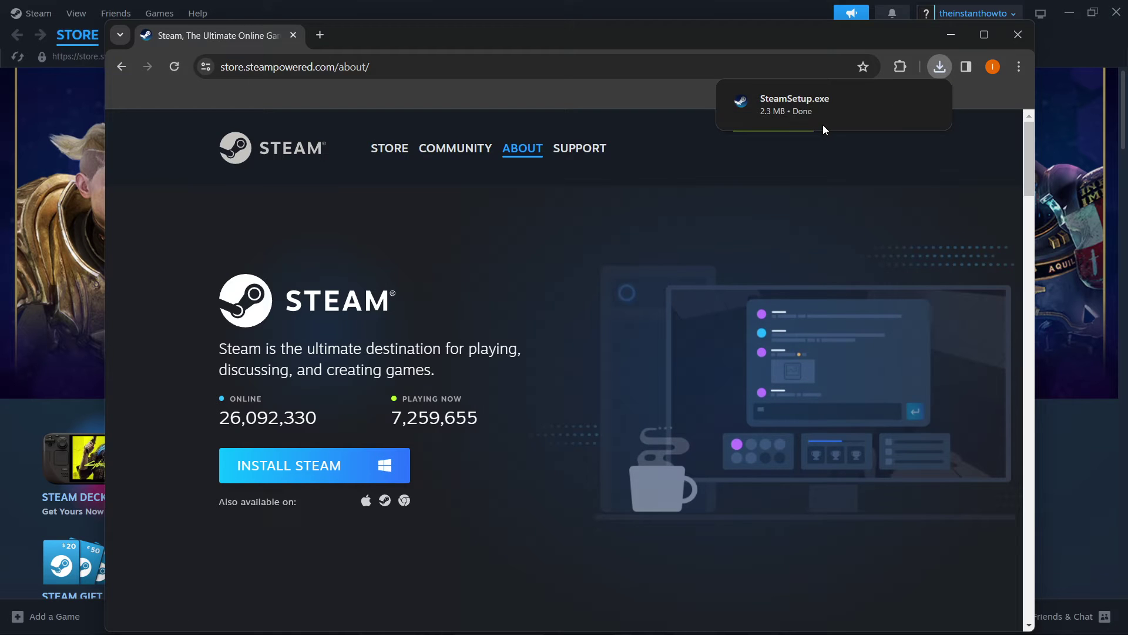
{"action": "mouse_move", "coordinate": [820, 108]}
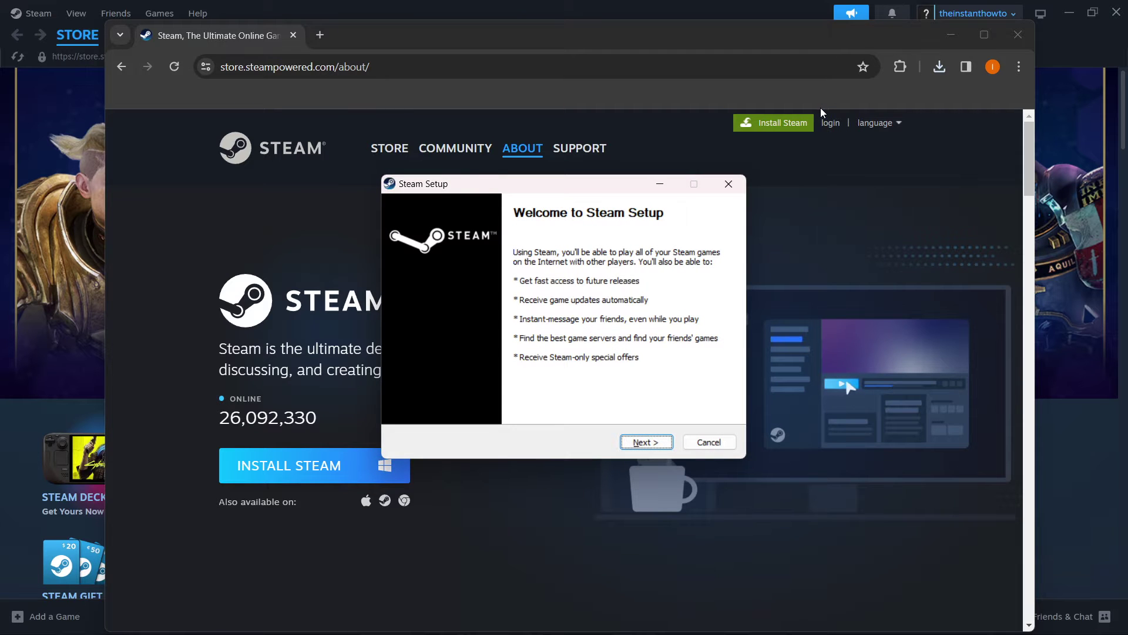
{"action": "left_click_drag", "start_coordinate": [583, 184], "coordinate": [584, 167]}
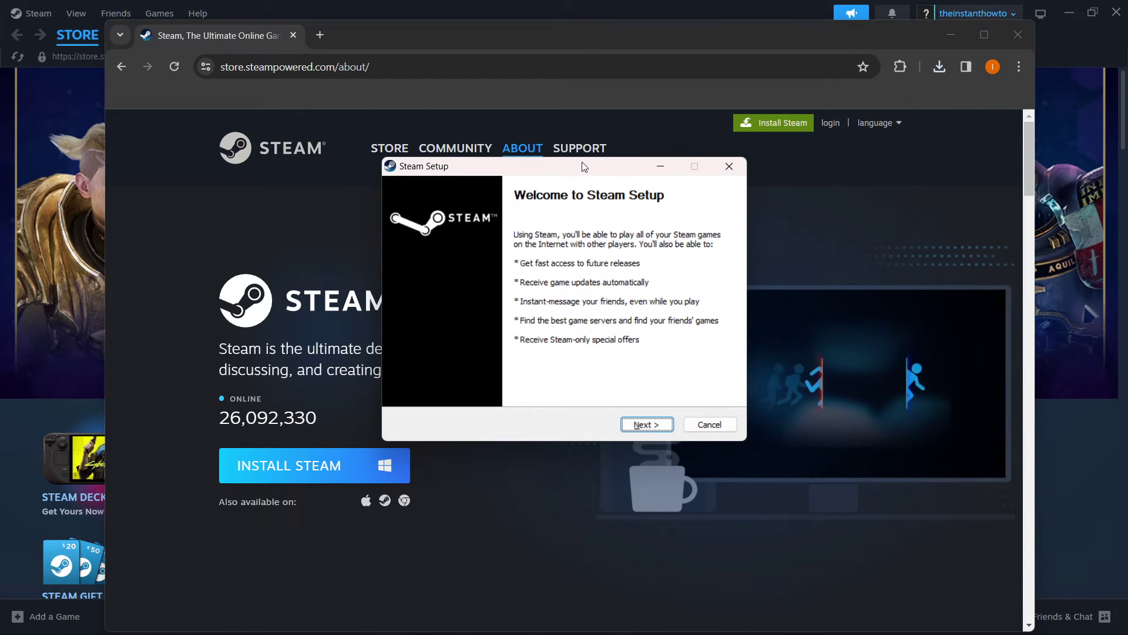
{"action": "left_click", "coordinate": [654, 431]}
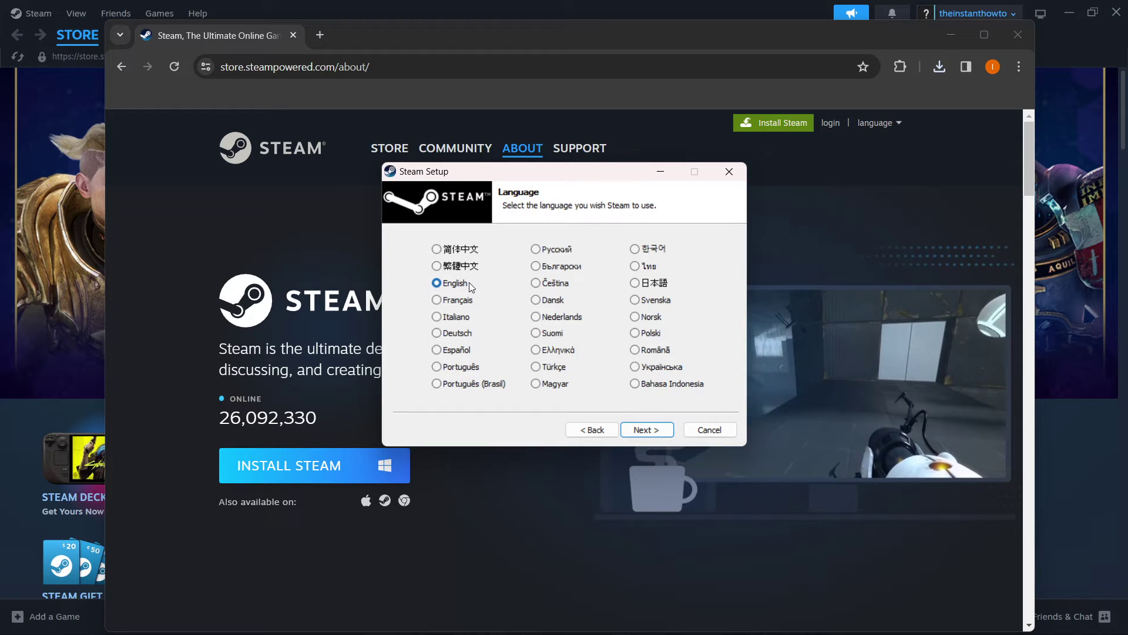
{"action": "left_click", "coordinate": [650, 431]}
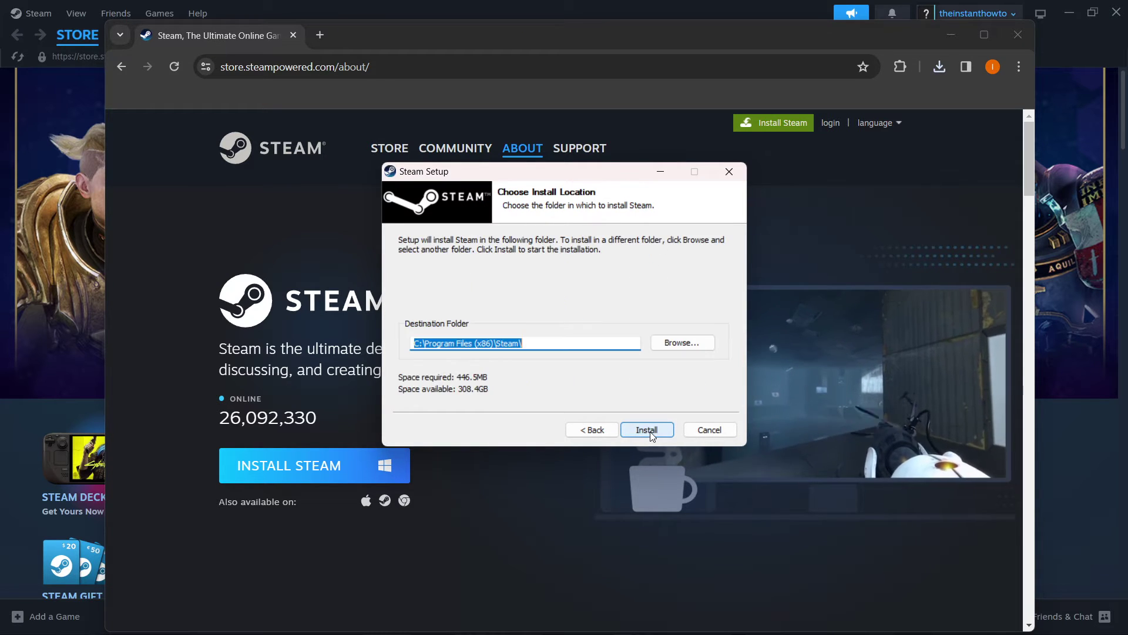
{"action": "left_click", "coordinate": [566, 342]}
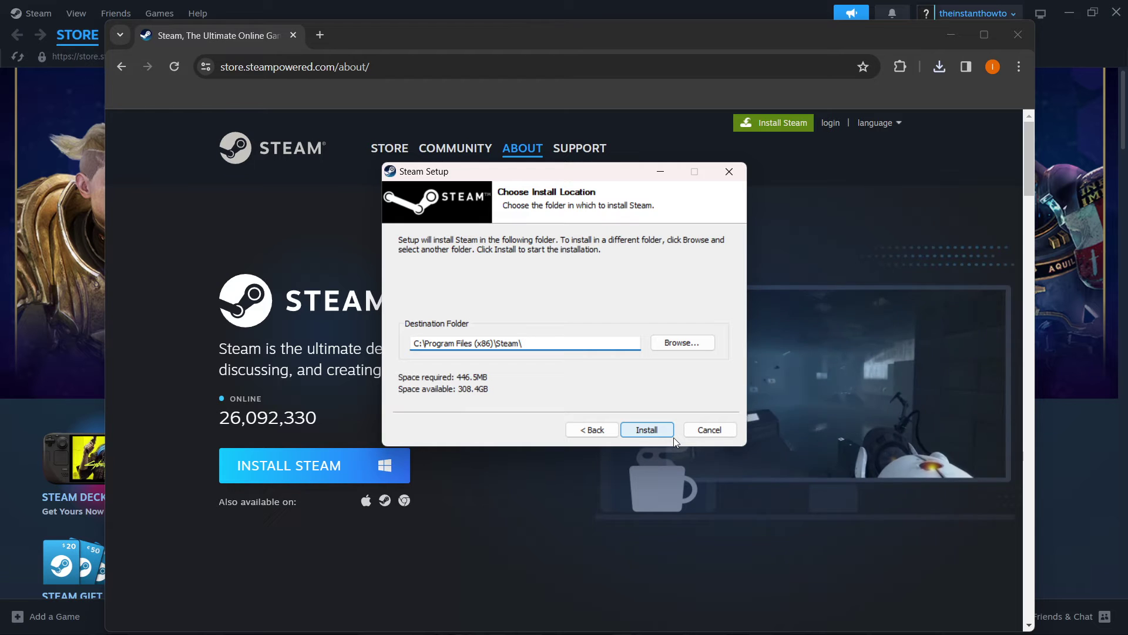
{"action": "left_click", "coordinate": [729, 171]}
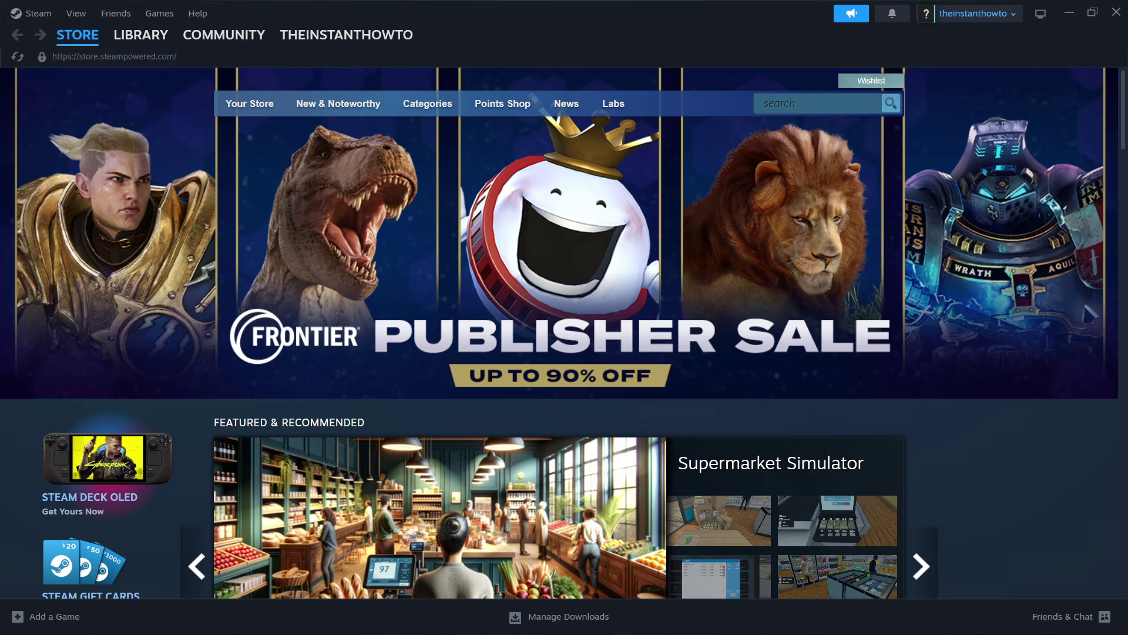
- Search the Steam store for 'left 4 dead 2'
{"action": "left_click", "coordinate": [783, 107]}
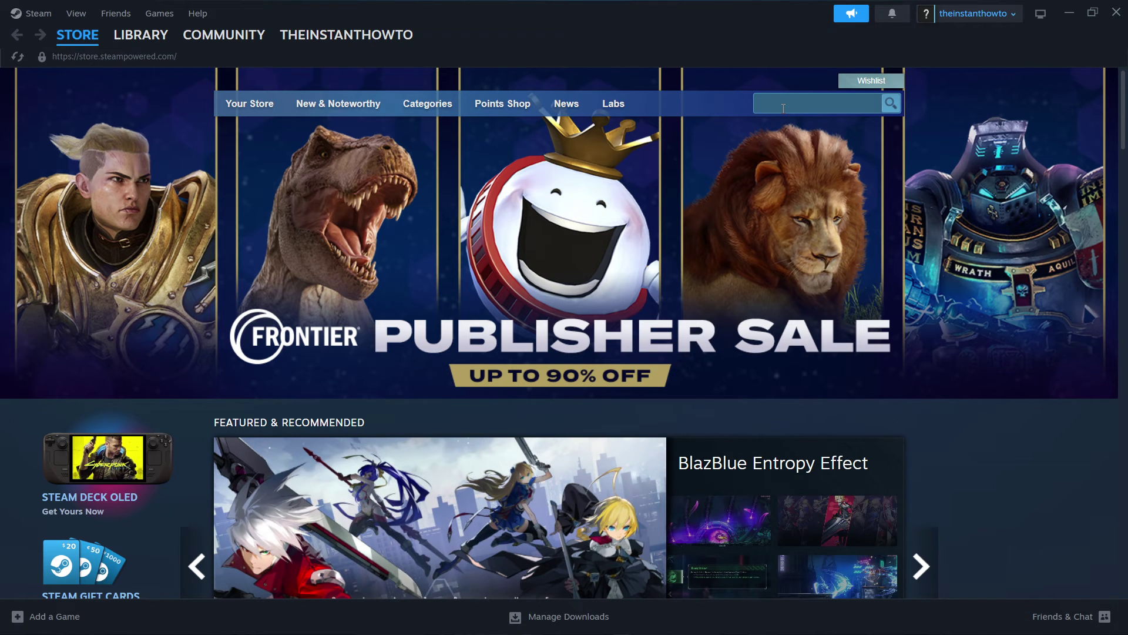
{"action": "type", "text": "left4 dead 2"}
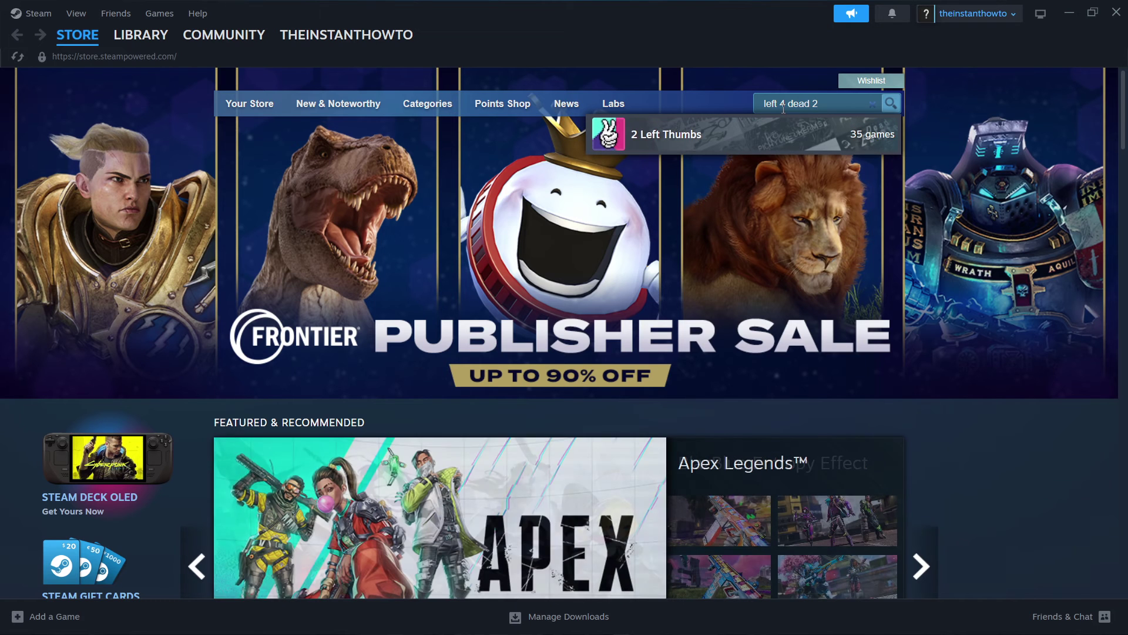
{"action": "key", "text": "Return"}
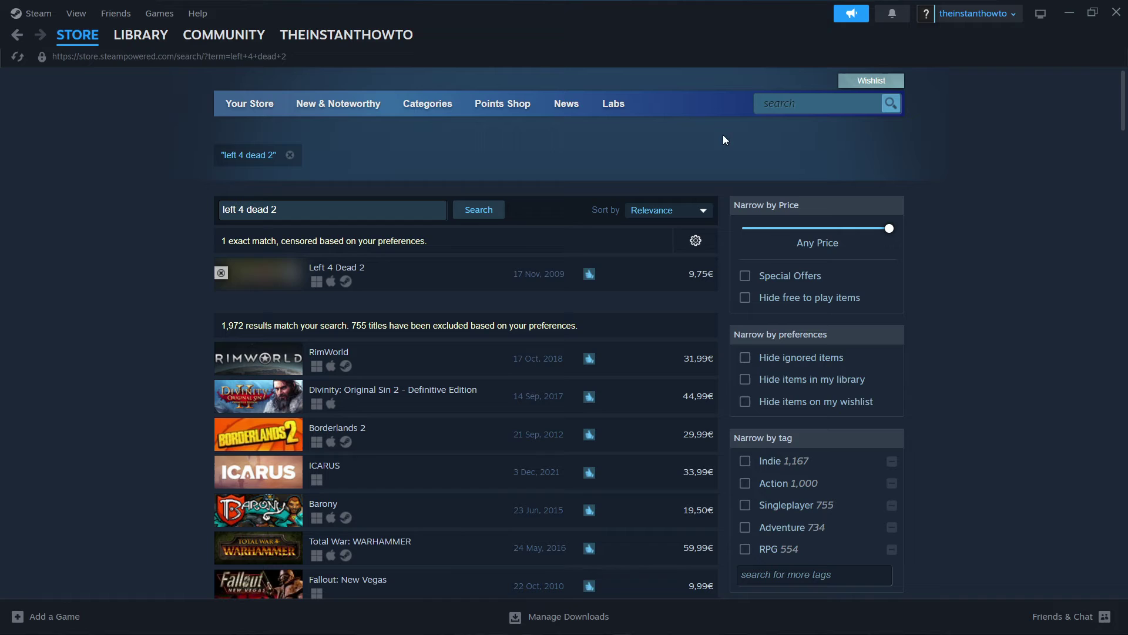
{"action": "mouse_move", "coordinate": [497, 273]}
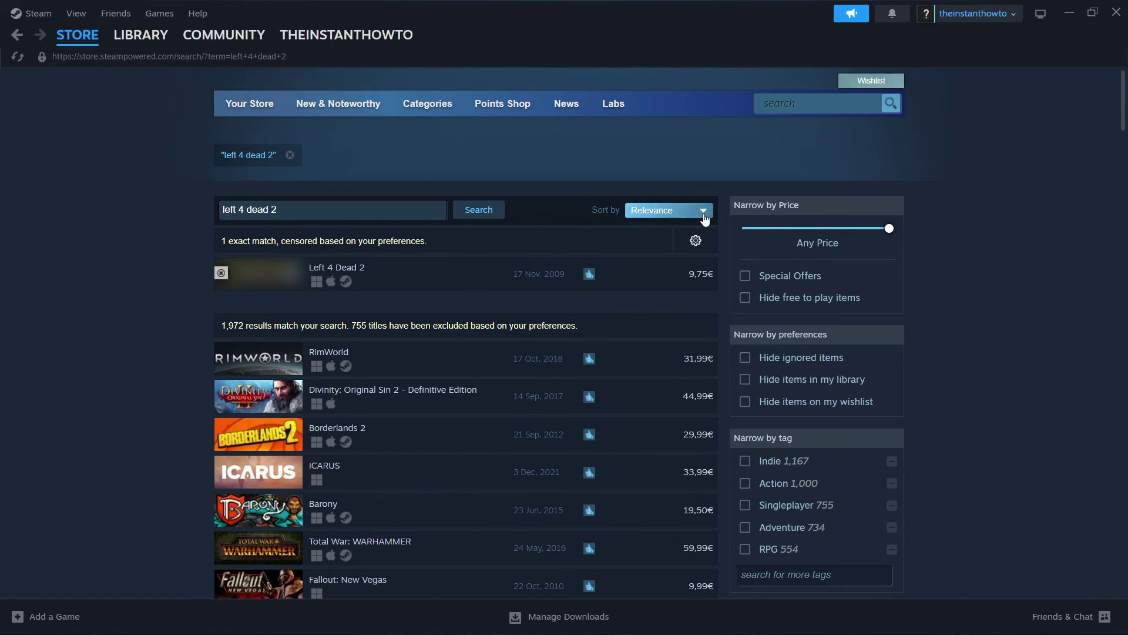
- Show unfiltered 'left 4 dead 2' results, toggling 'Hide ignored items' on and back off
{"action": "left_click", "coordinate": [696, 242]}
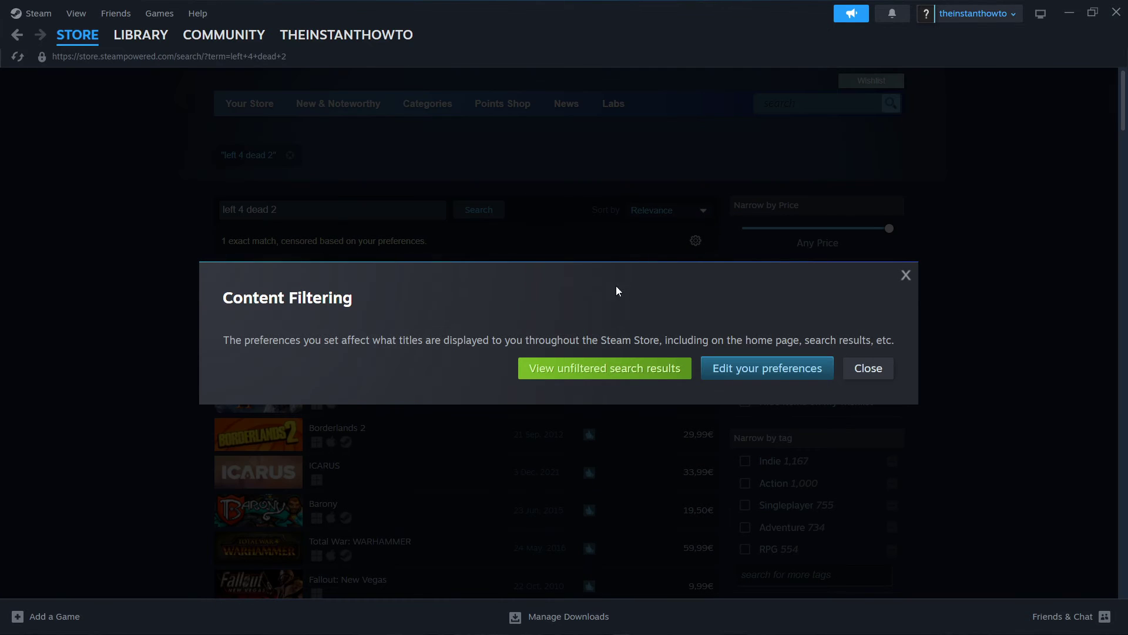
{"action": "left_click", "coordinate": [589, 379]}
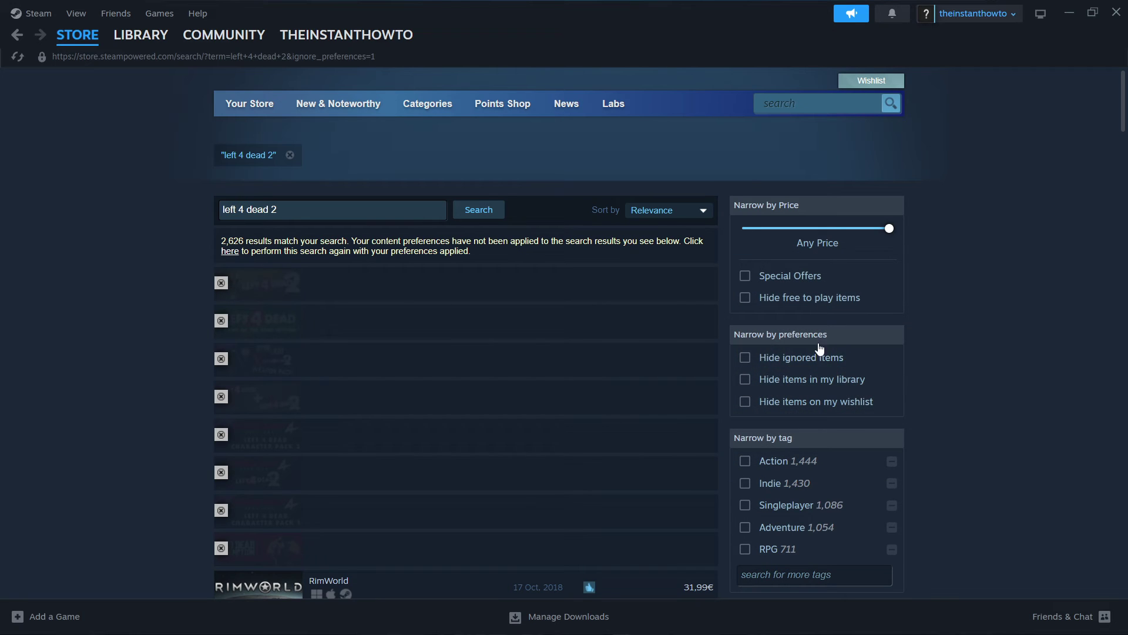
{"action": "left_click", "coordinate": [823, 356]}
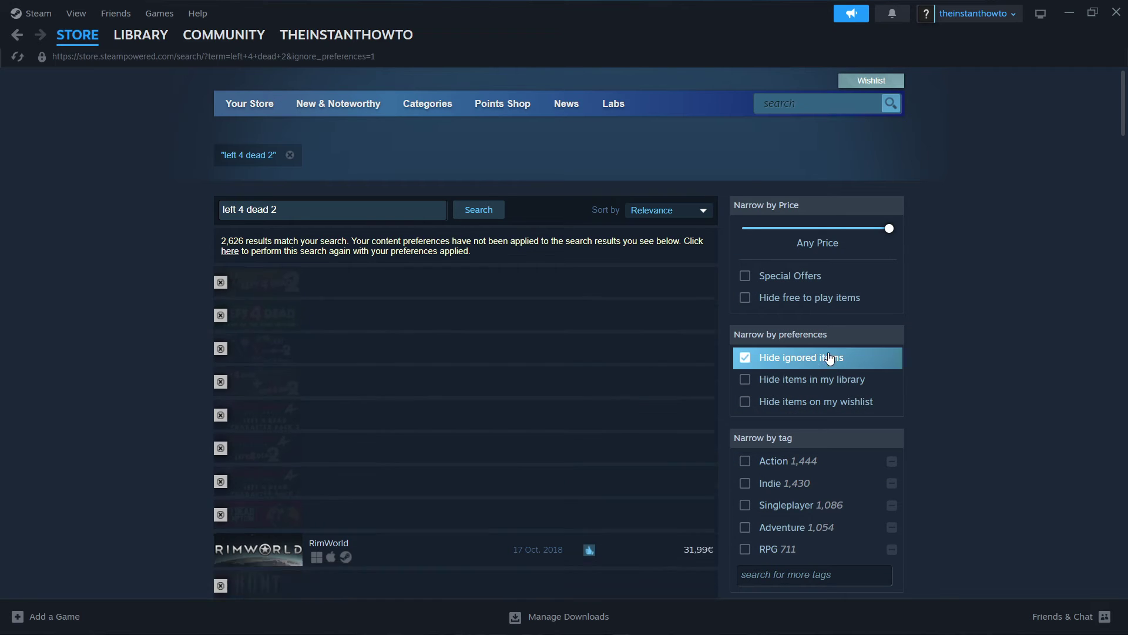
{"action": "left_click", "coordinate": [789, 363]}
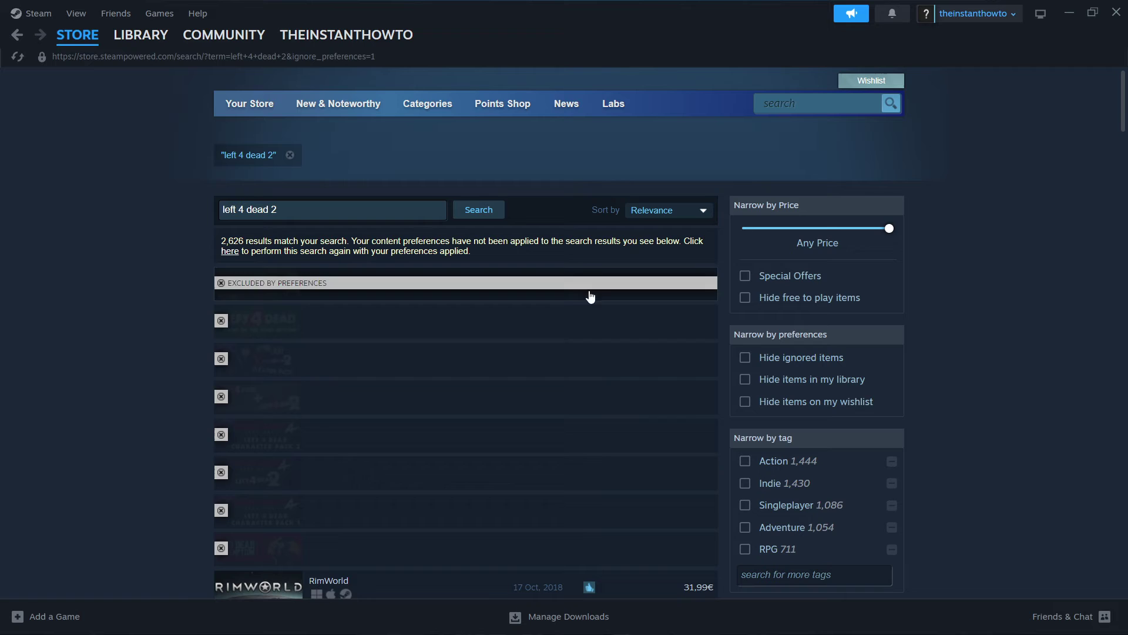
{"action": "mouse_move", "coordinate": [583, 292]}
- Pass the age check, add Left 4 Dead 2 (9,75€) to the cart and view the cart
{"action": "left_click", "coordinate": [563, 284]}
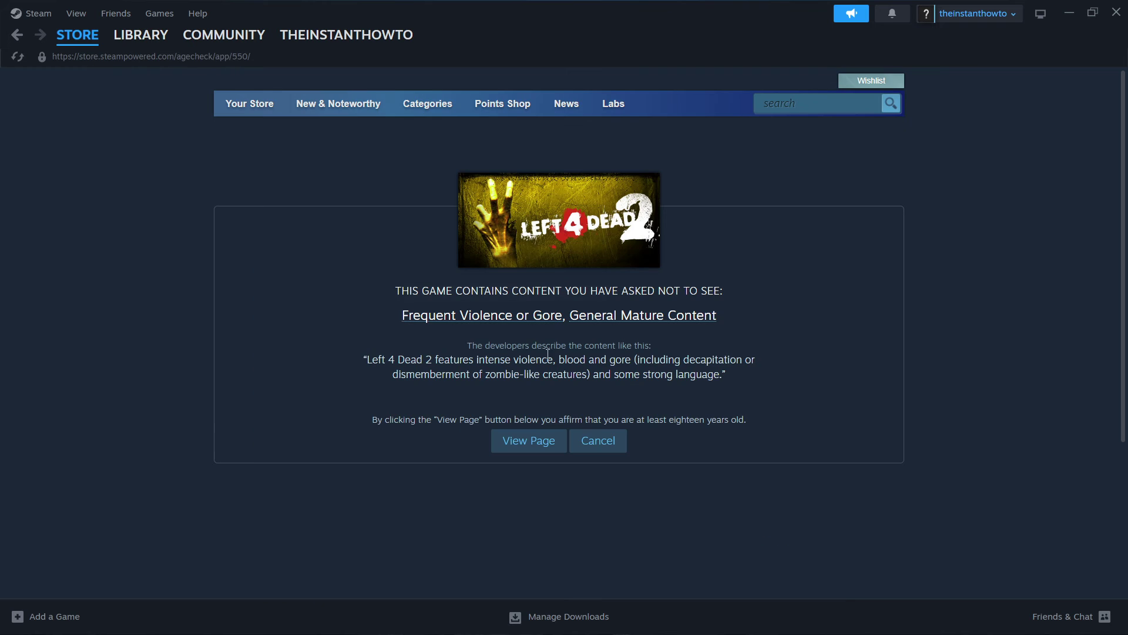
{"action": "left_click", "coordinate": [523, 442]}
{"action": "scroll", "coordinate": [174, 299], "scroll_direction": "down", "scroll_amount": 6}
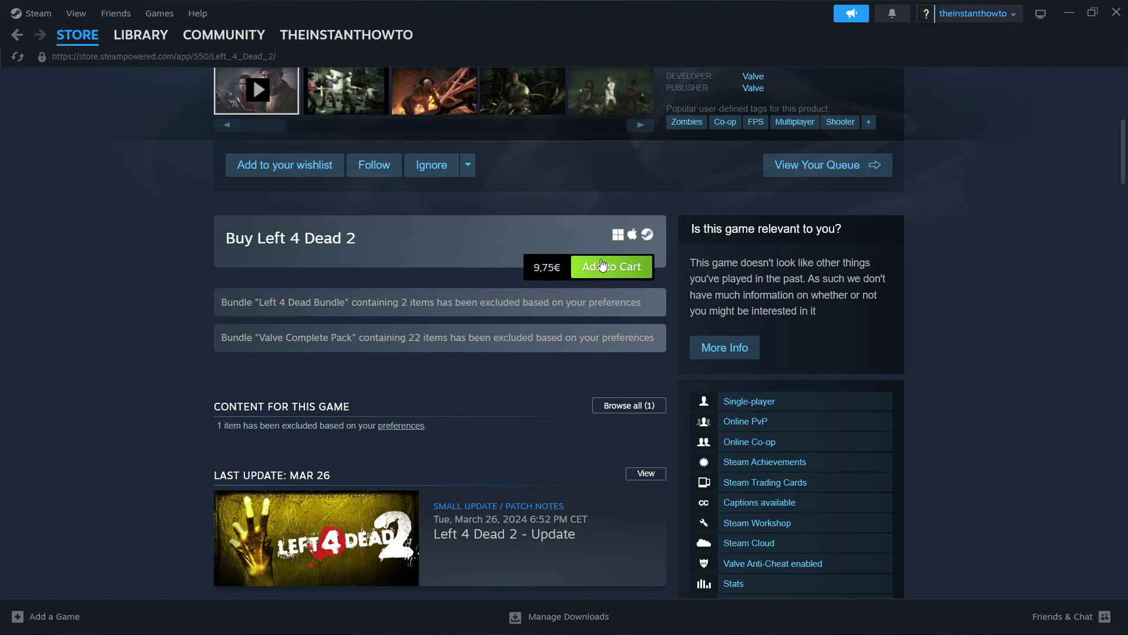
{"action": "left_click", "coordinate": [601, 264]}
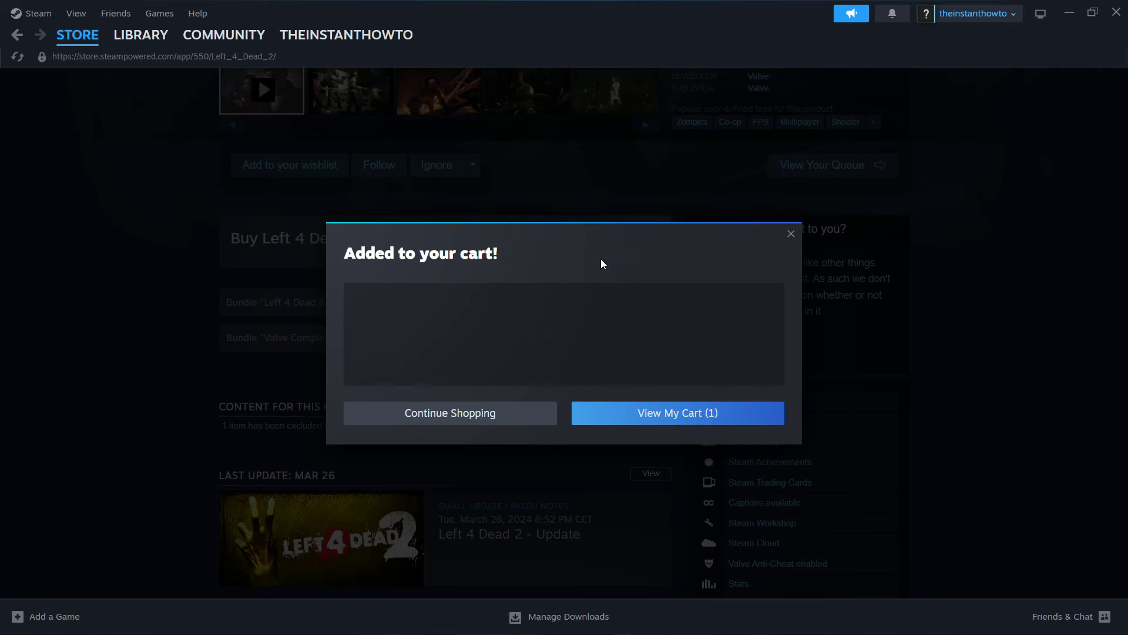
{"action": "left_click", "coordinate": [673, 420]}
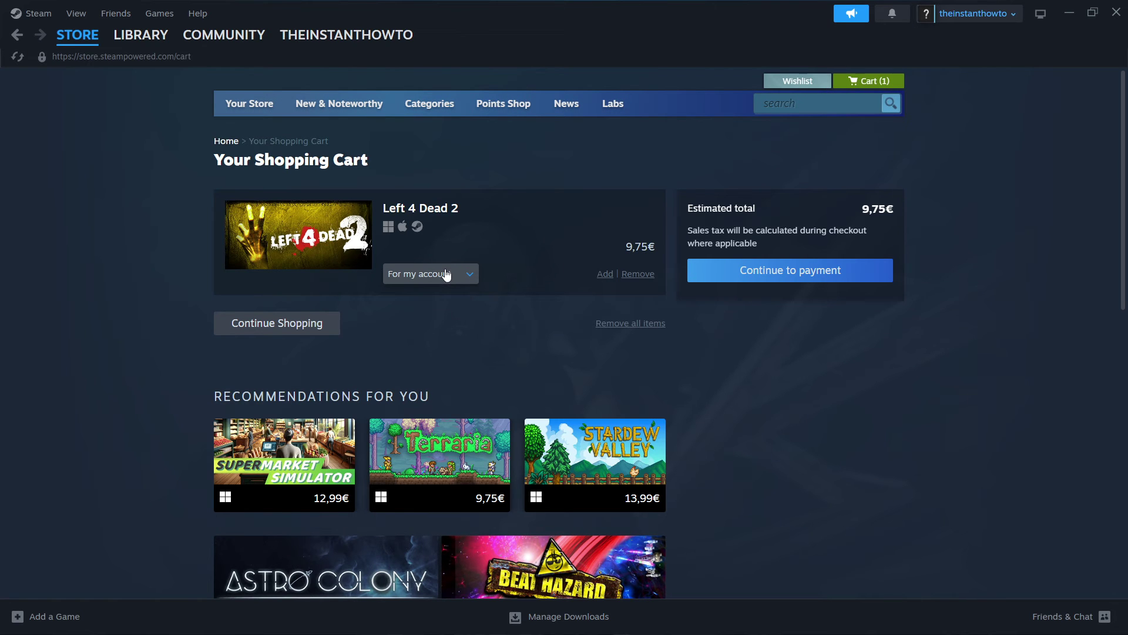
- Keep the Left 4 Dead 2 purchase 'For my account' and continue to payment
{"action": "left_click", "coordinate": [446, 274]}
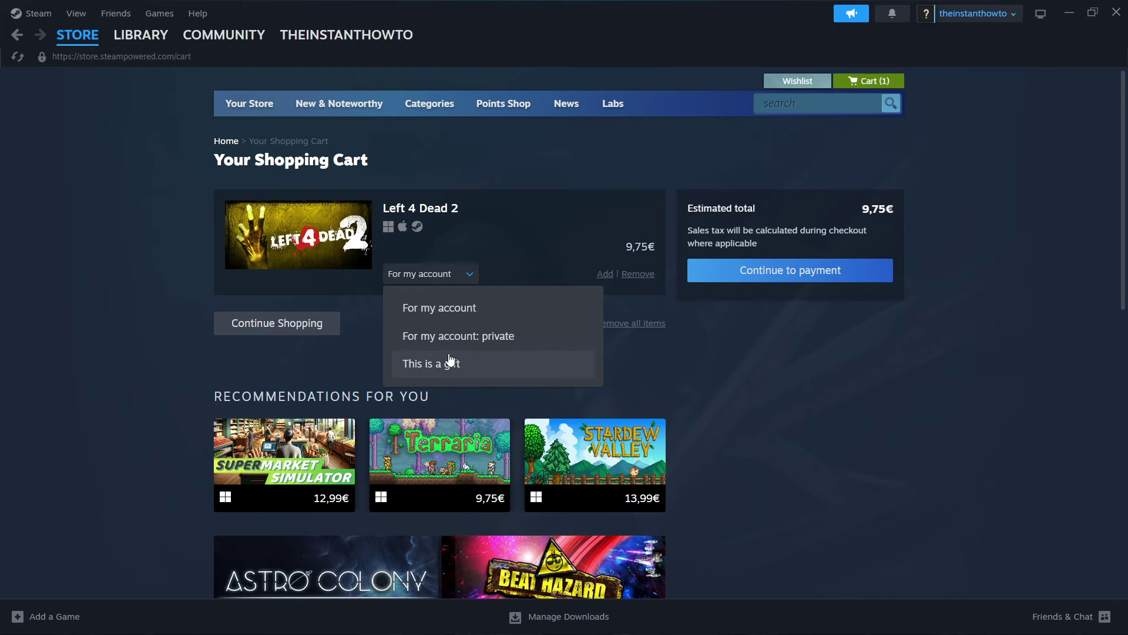
{"action": "left_click", "coordinate": [466, 308]}
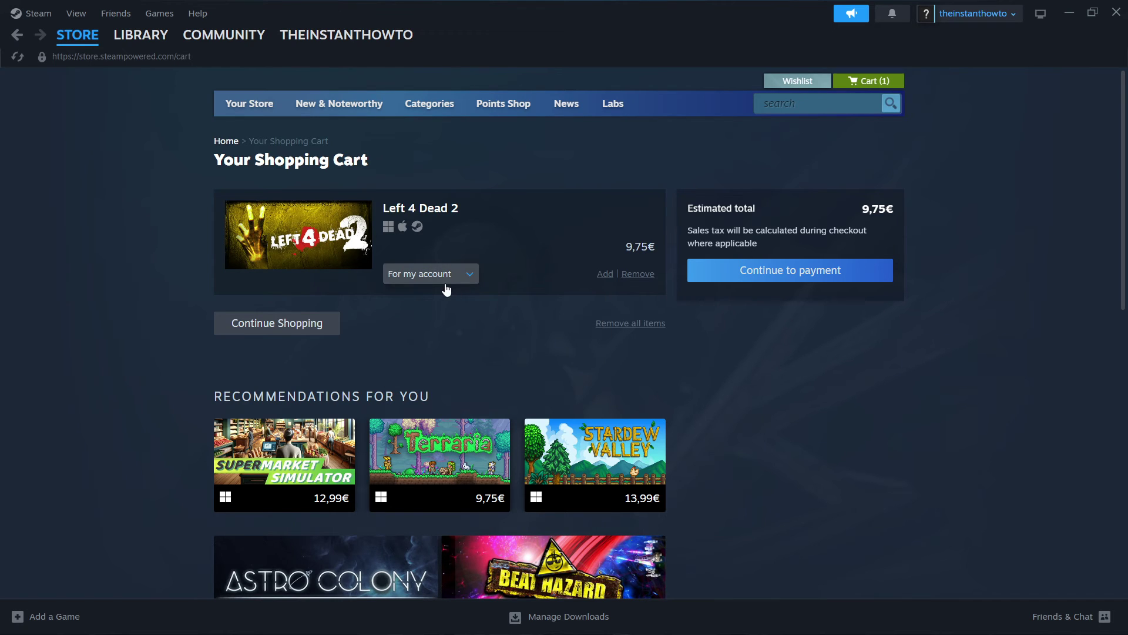
{"action": "left_click", "coordinate": [783, 274]}
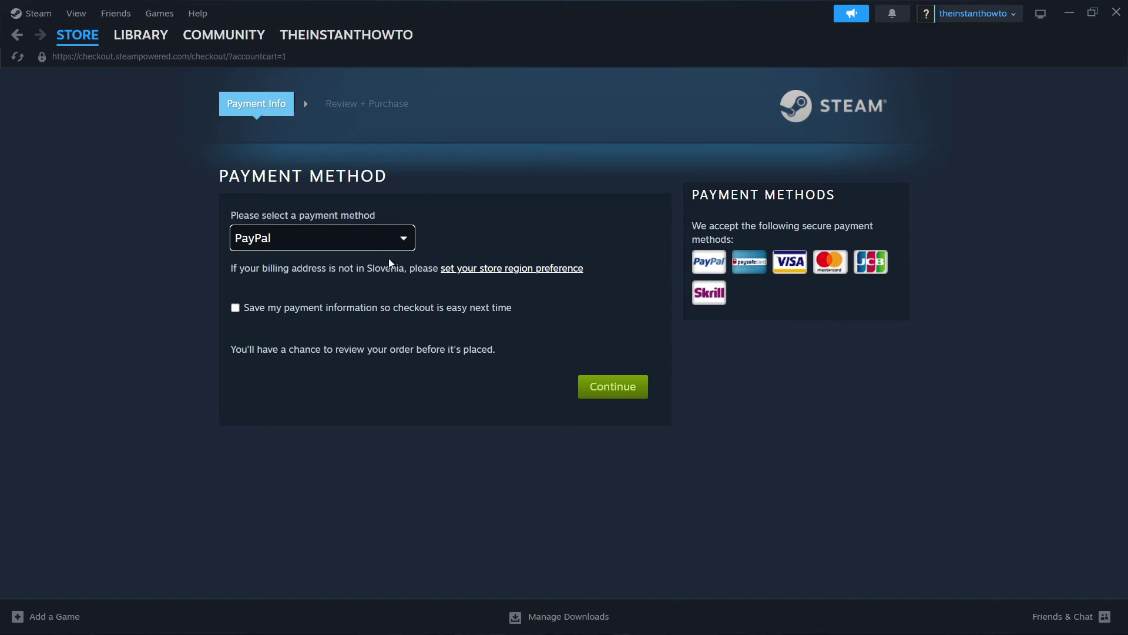
{"action": "left_click", "coordinate": [302, 237]}
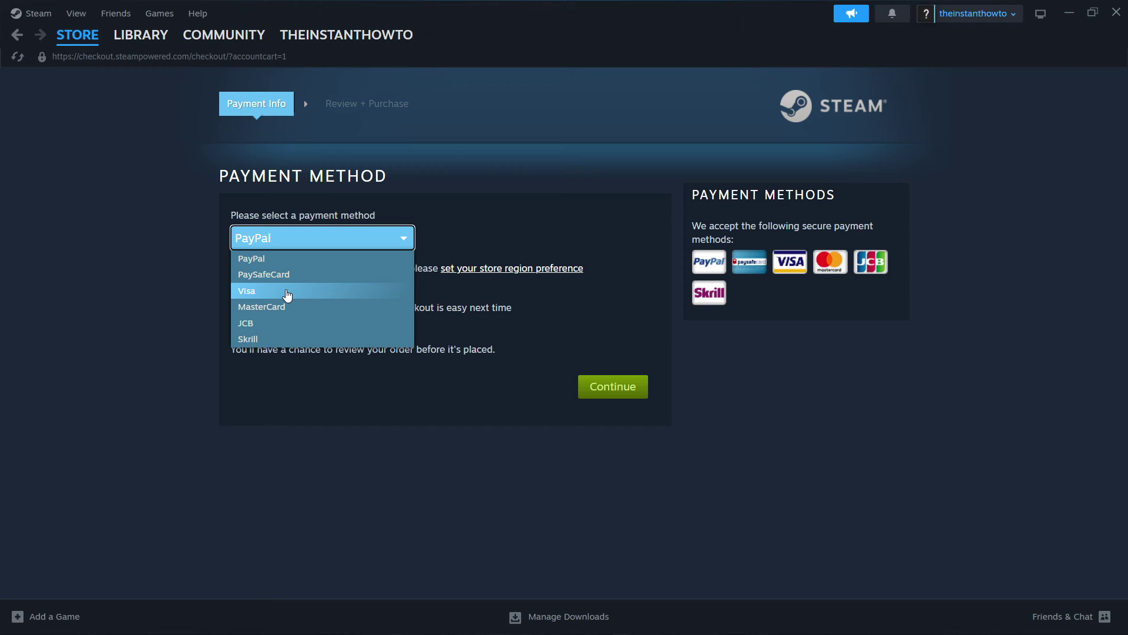
{"action": "left_click", "coordinate": [285, 258]}
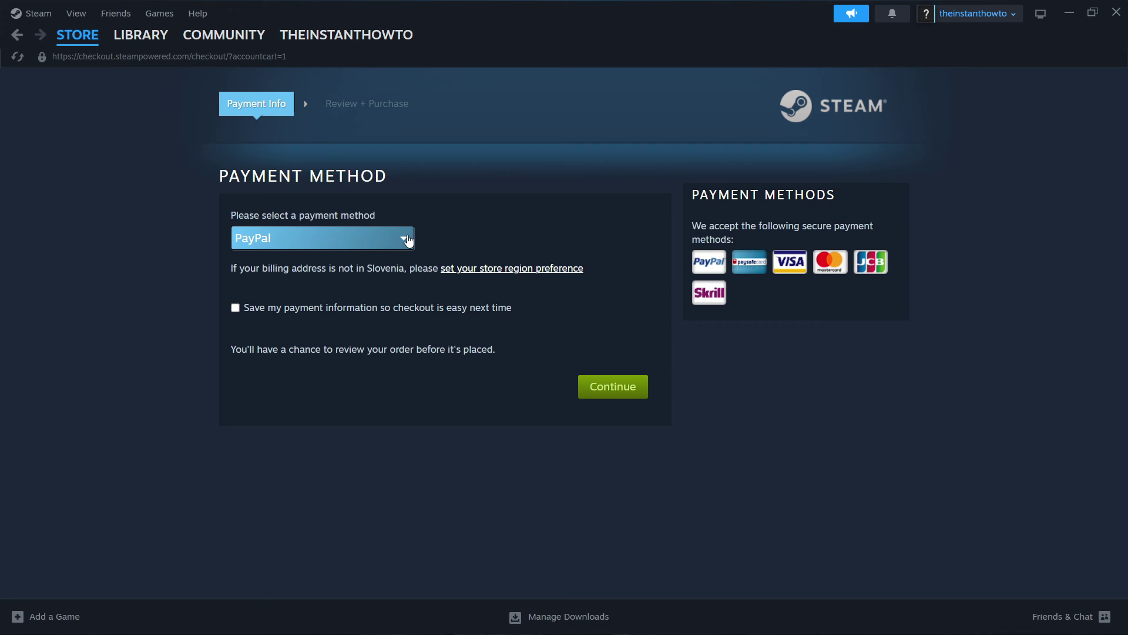
- Open the Library and select Call of Duty® in the game list
{"action": "left_click", "coordinate": [160, 39]}
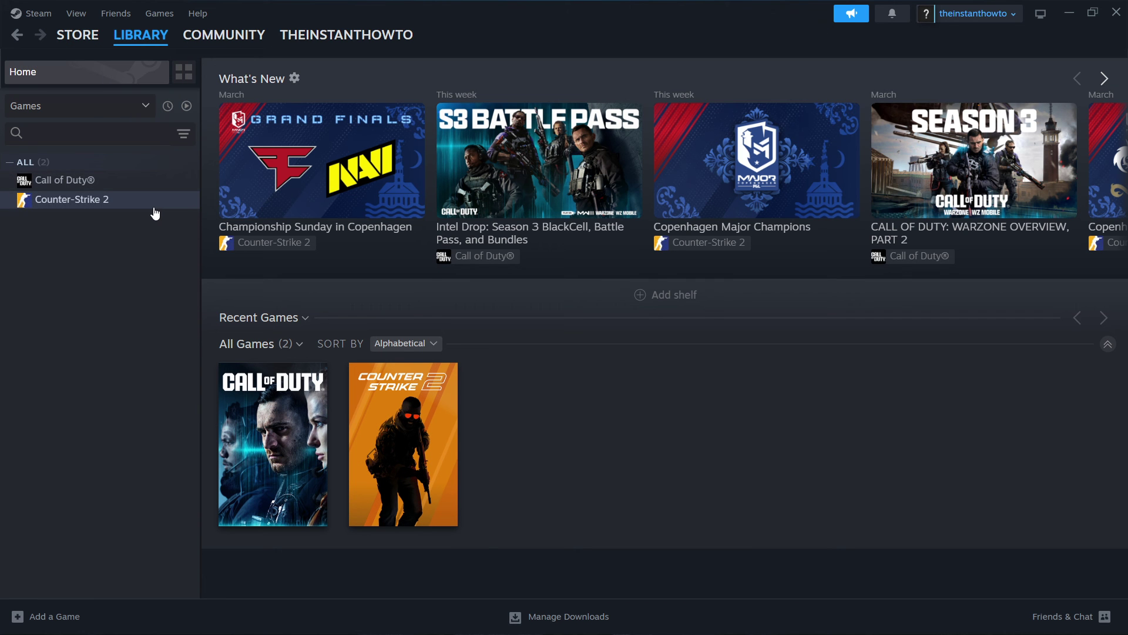
{"action": "left_click", "coordinate": [96, 183]}
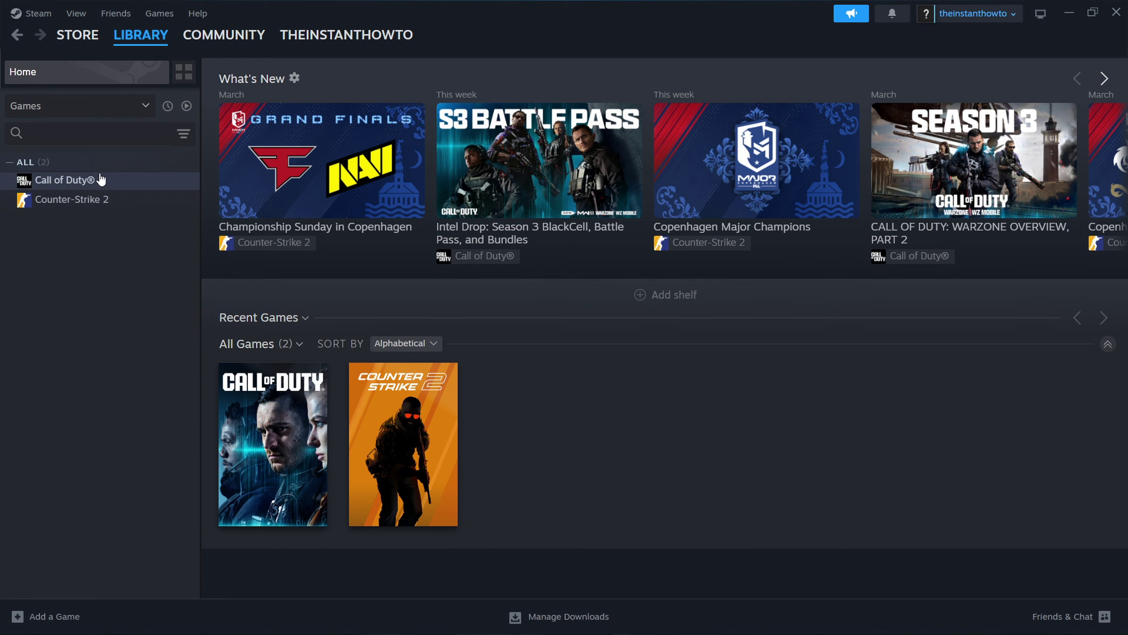